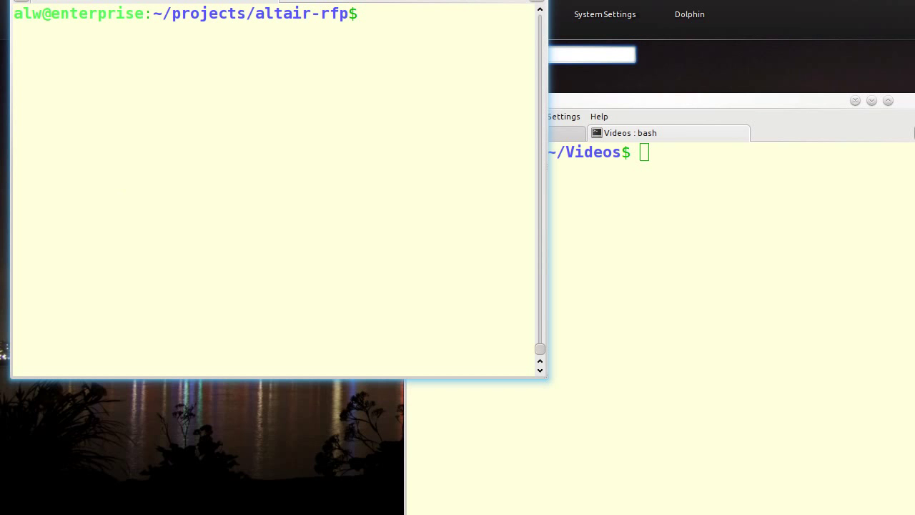
Step: Try running linux/altair-rfp from the project folder, which fails with No such file or directory
type("lin")
type("ux/altair-rfp")
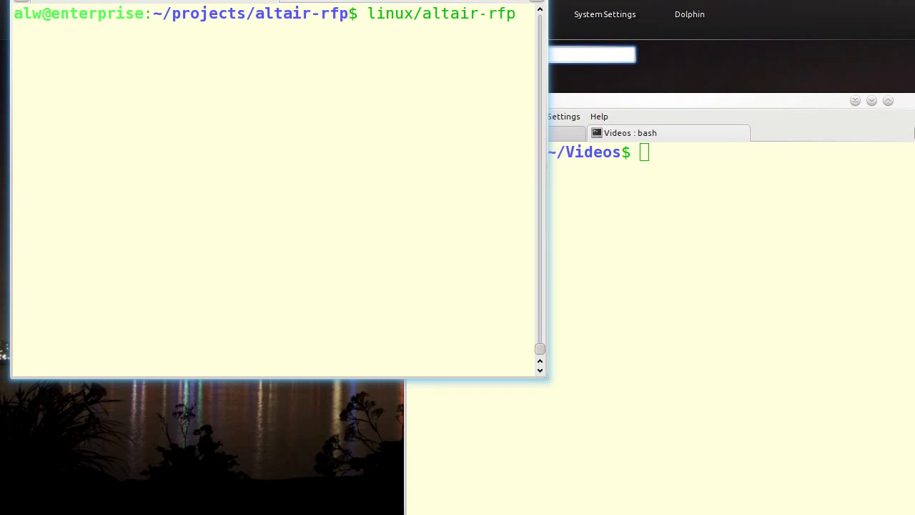
key("Return")
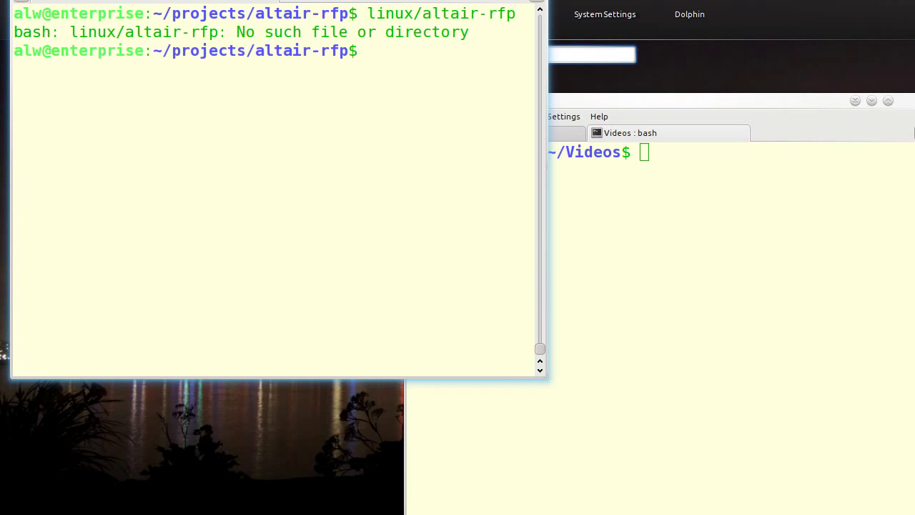
Step: Run linux/altairrfp with no arguments and scroll through its version 1.1 usage and option help
type("linux/altairrfp")
key("Return")
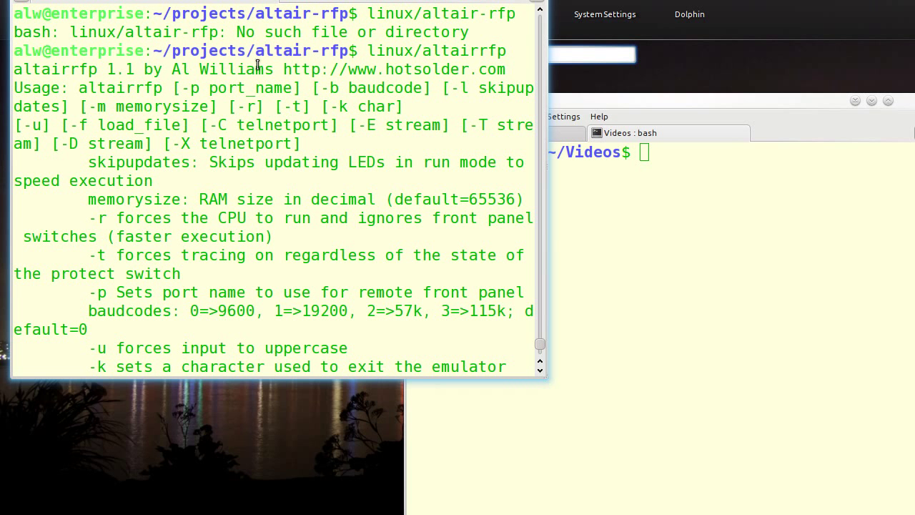
scroll(137, 61, "down", 1)
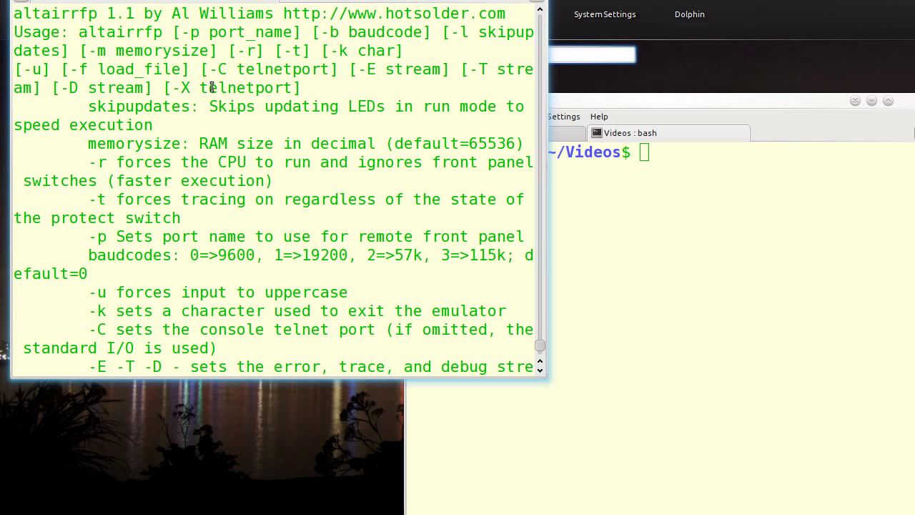
Step: Start the emulator as linux/altairrfp -X 4000 and recall telnet localhost 4000 in the second window
scroll(222, 96, "down", 4)
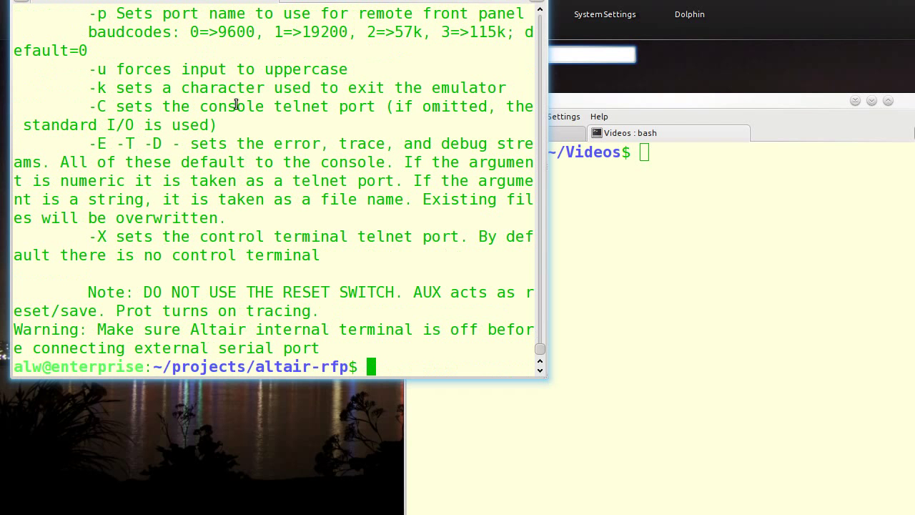
key("Up")
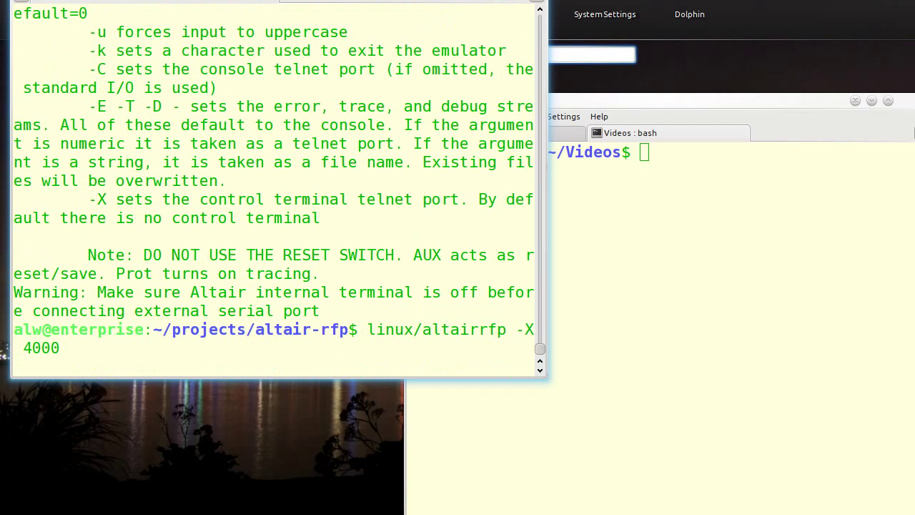
key("Return")
key("alt+Tab")
key("Up")
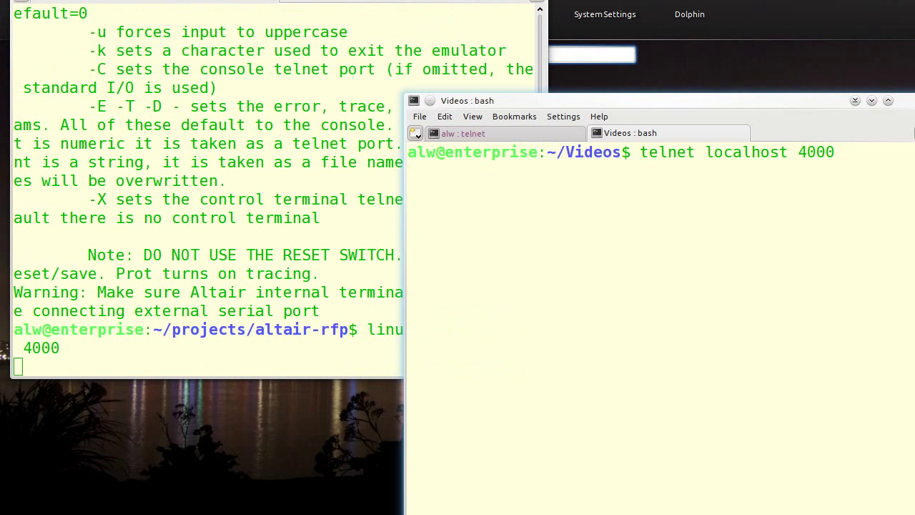
Step: Connect with telnet localhost 4000 and list the control terminal's commands with help
key("Return")
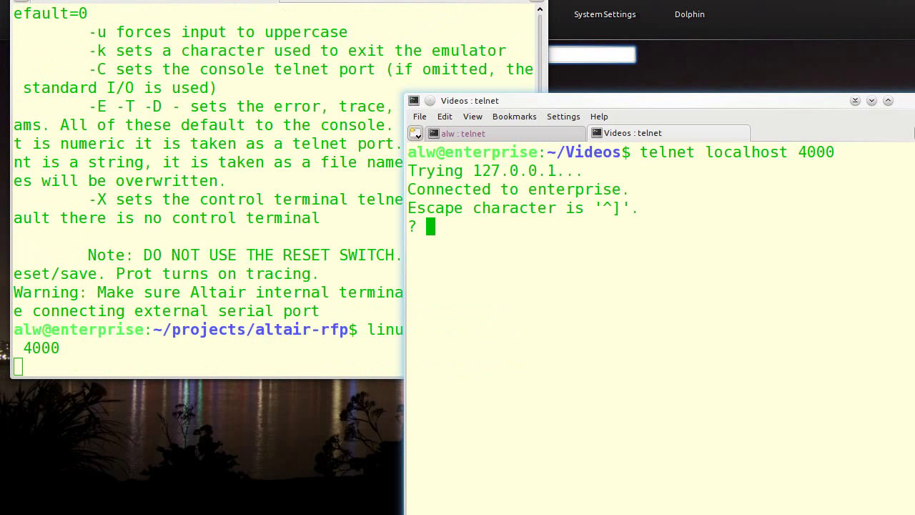
type("help")
key("Return")
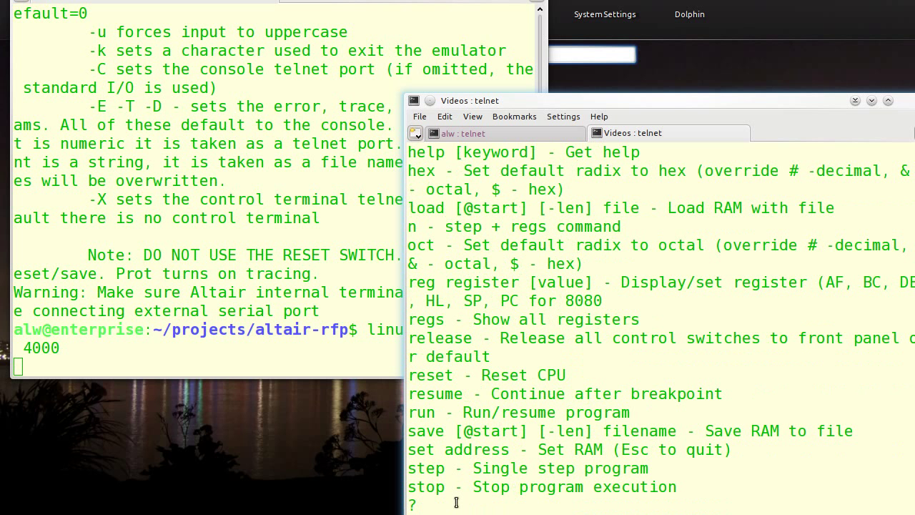
Step: Dump memory with disp 0 20 and show the CPU registers with regs
type("disp 0 20")
key("Return")
type("regs")
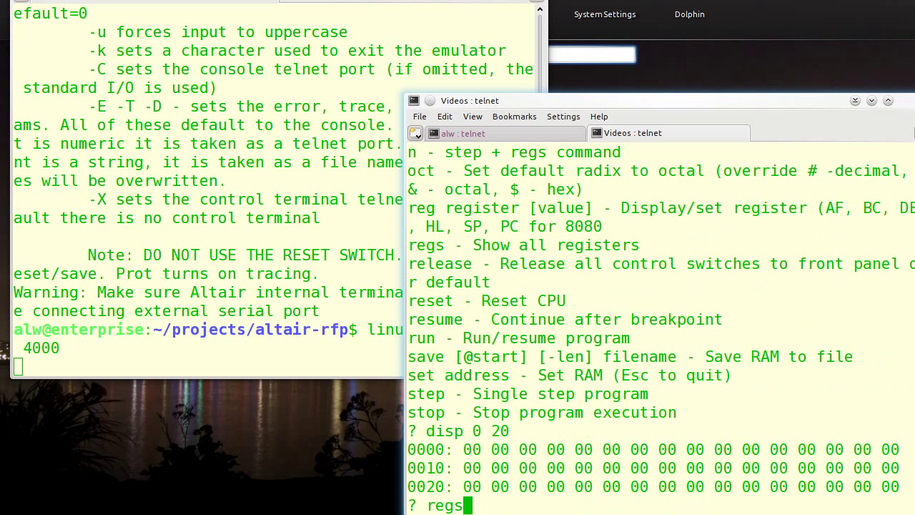
key("Return")
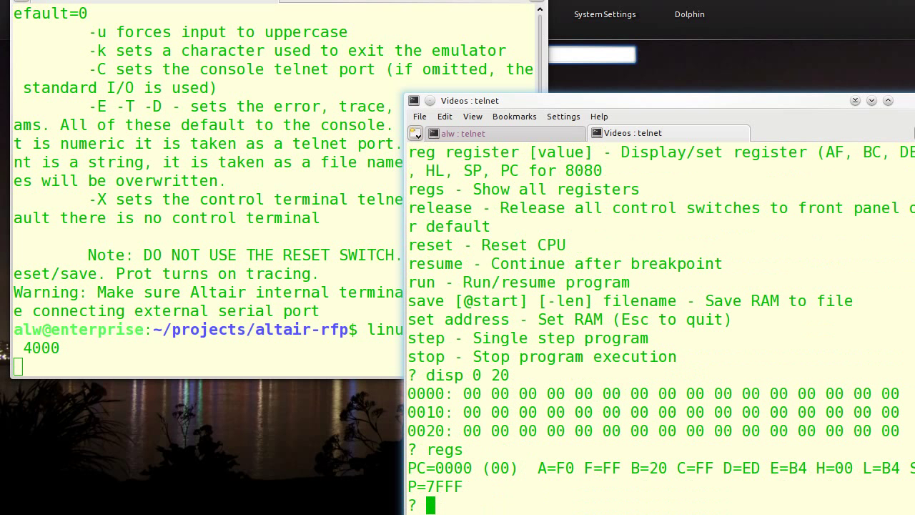
Step: Load images/trek8800.bin, confirm its bytes with disp 0 20, and enter run
type("load images/trek8800.bin")
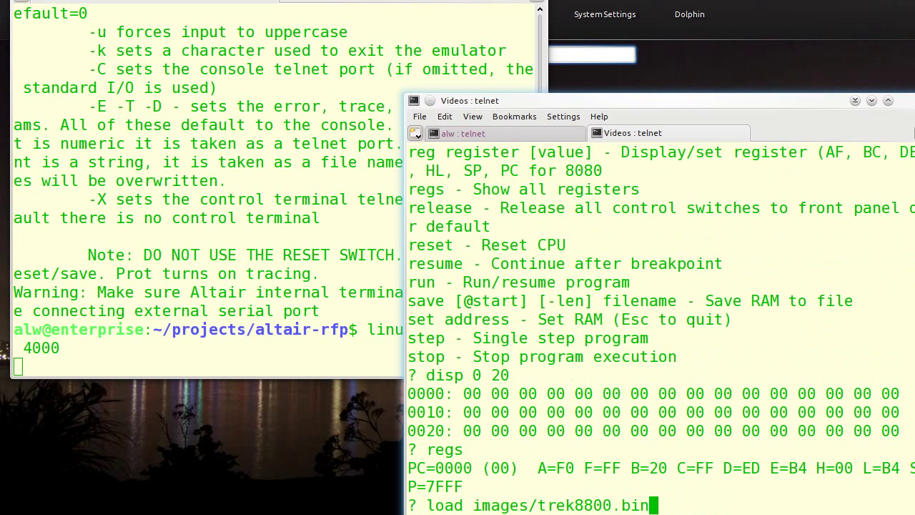
key("Return")
type("disp 0")
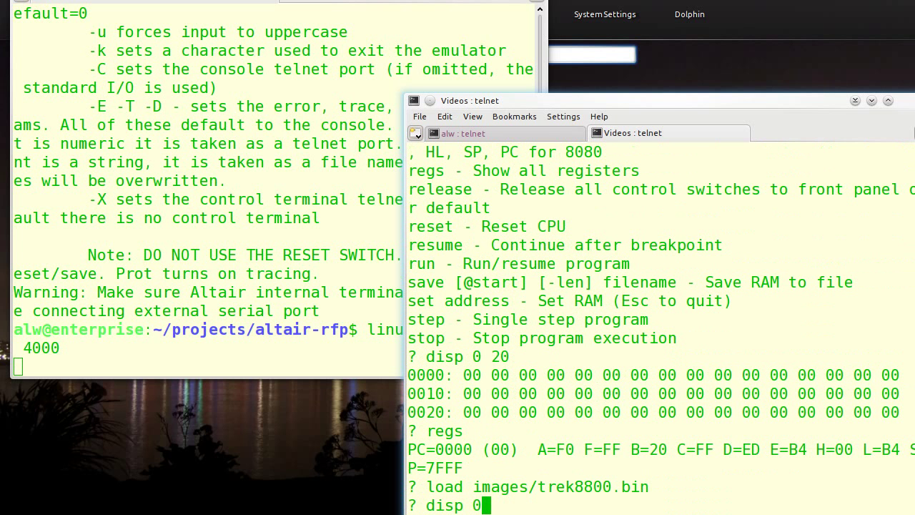
type("20")
key("Return")
type("run")
key("Return")
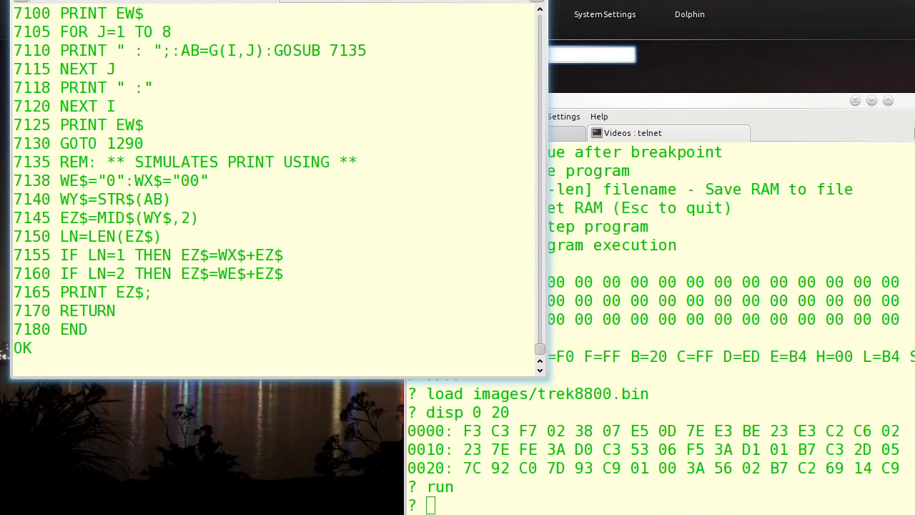
Step: Enter run in the BASIC terminal to start the Star Trek game
type("run")
key("Return")
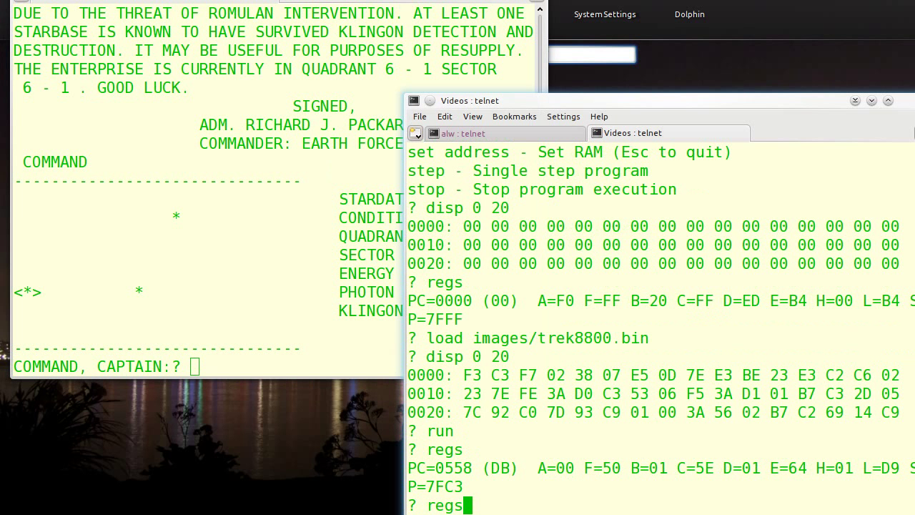
Step: Sample the CPU registers with repeated regs, then display the bp help listing
key("Return")
type("regs regs regs regs")
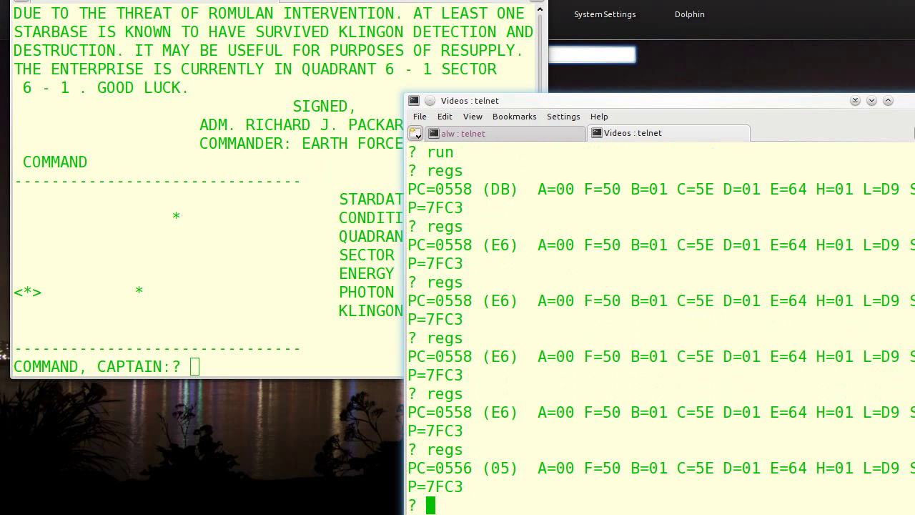
type("regs")
key("Return")
type("regs")
key("Return")
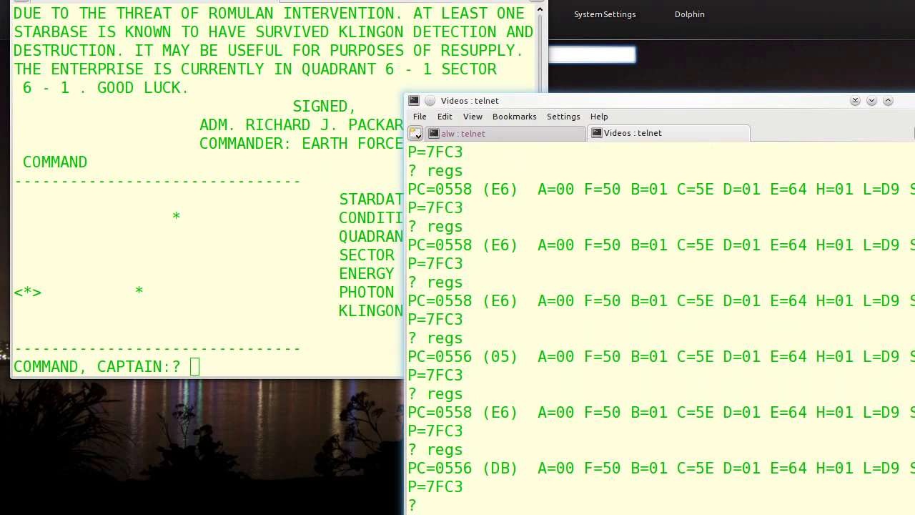
type("bp help")
key("Return")
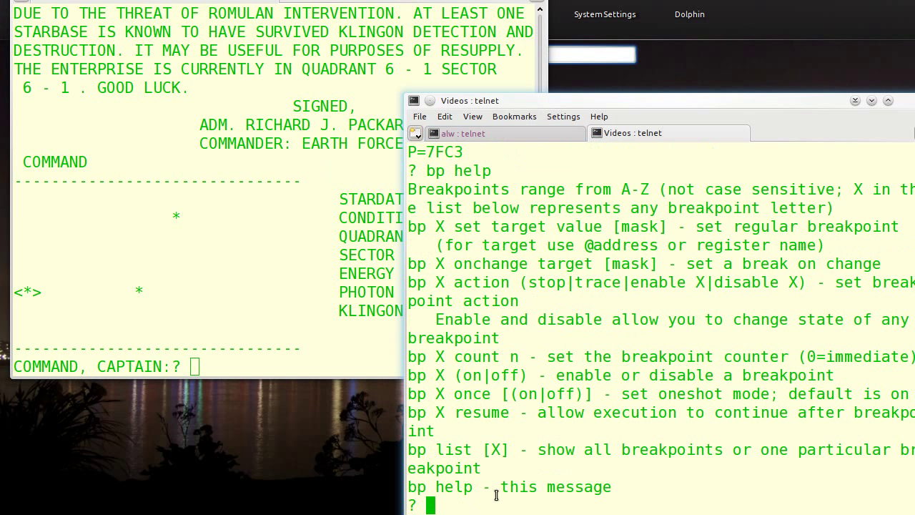
Step: Set breakpoint A at PC 055A, list it, check registers when hit, and resume
type("bp a set pc")
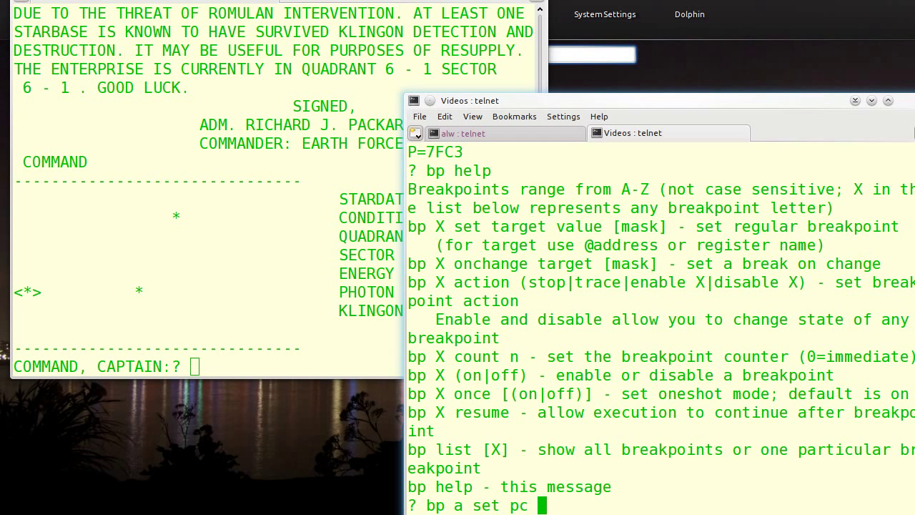
type("055a")
key("Return")
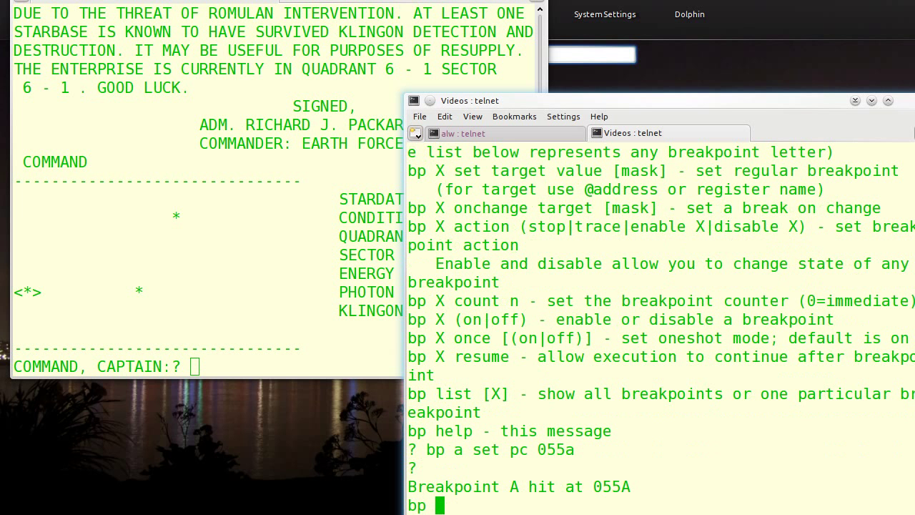
type("bp list a")
key("Return")
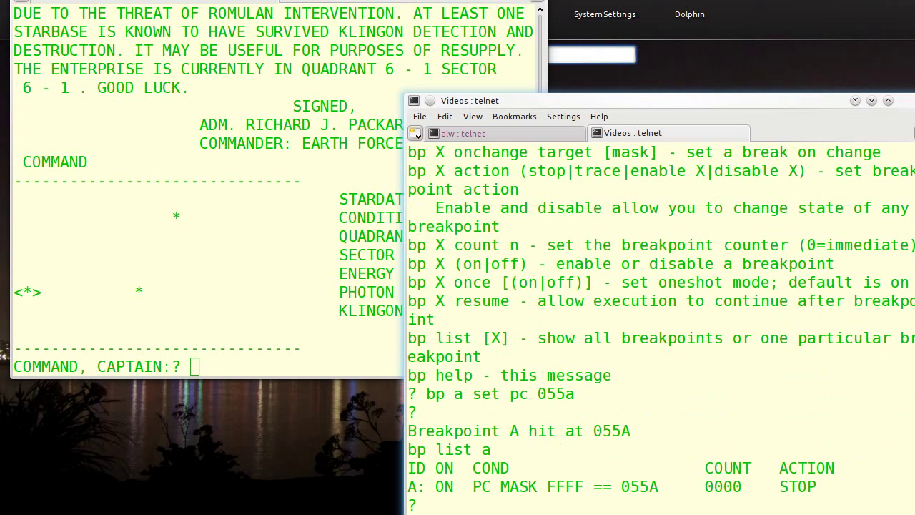
type("regs")
key("Return")
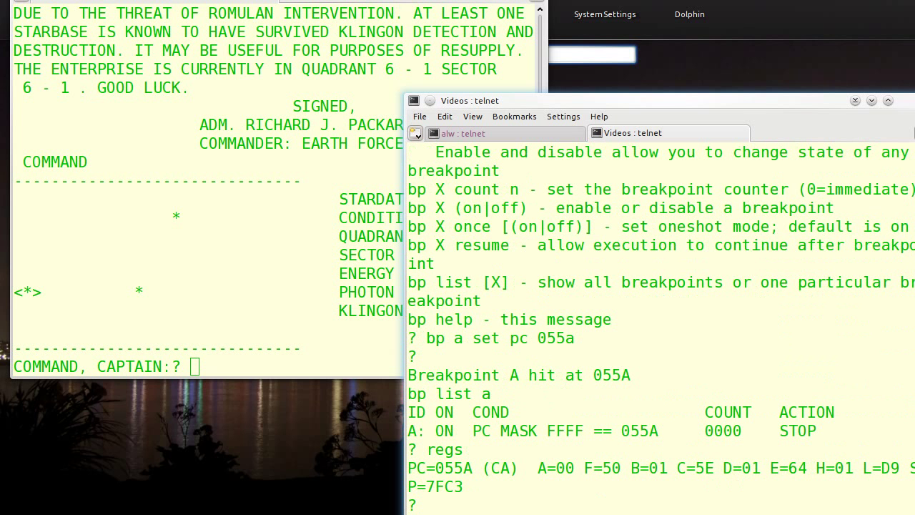
type("resume")
key("Return")
Step: Turn breakpoint A off with bp a off and resume the game
type("bp a")
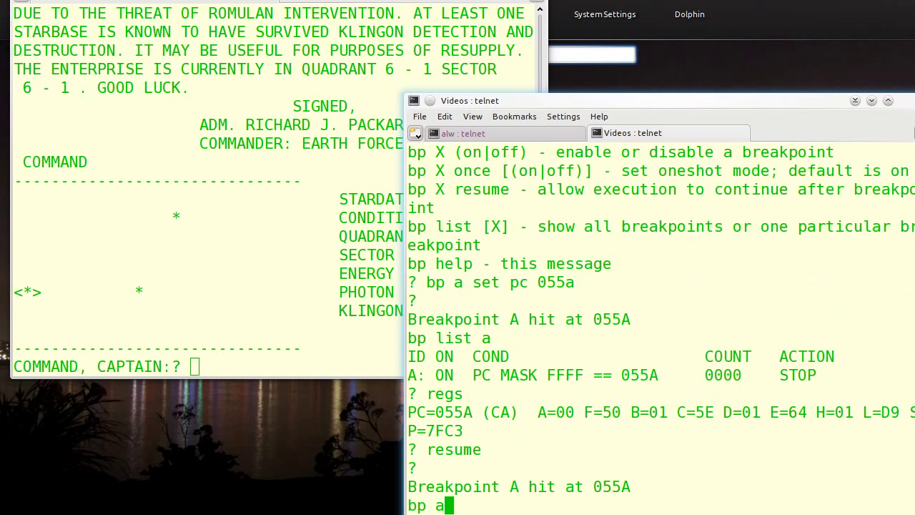
type("off")
key("Return")
type("resume")
key("Return")
key("alt+Tab")
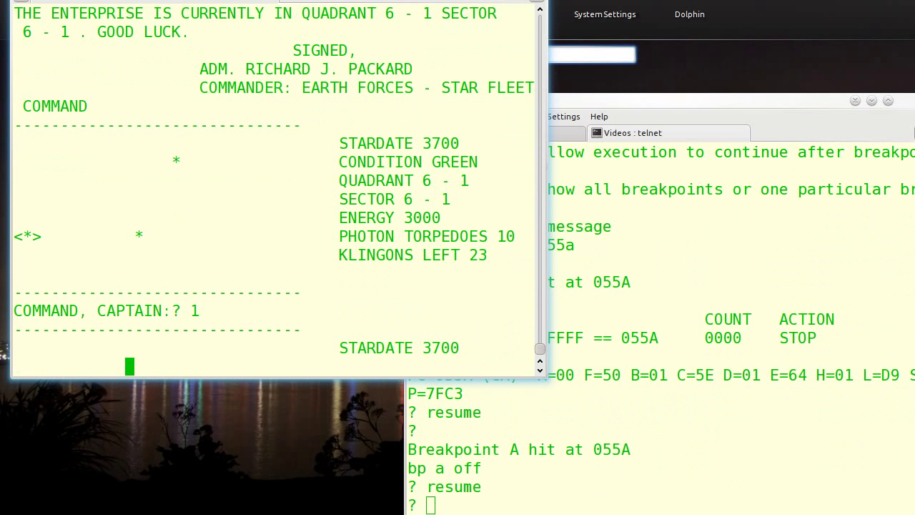
Step: Enter command 7 at COMMAND, CAPTAIN to show the galaxy display grid
type("7")
key("Return")
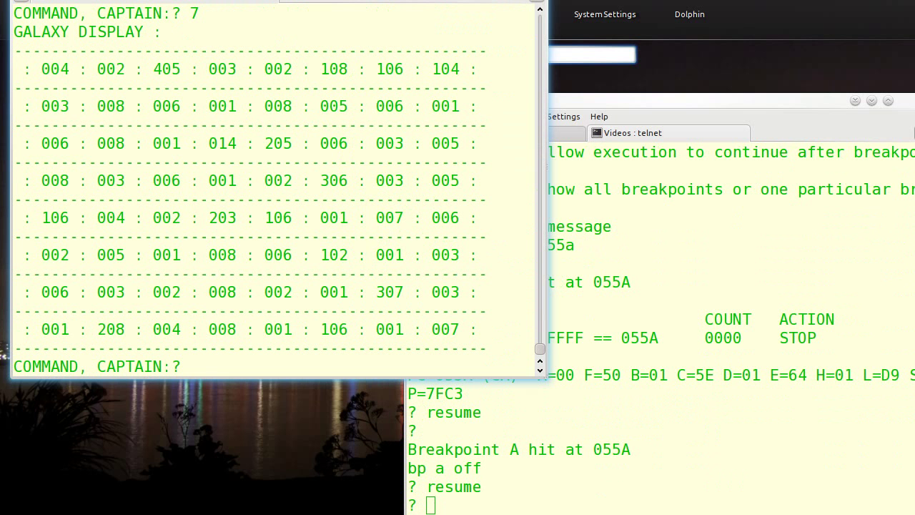